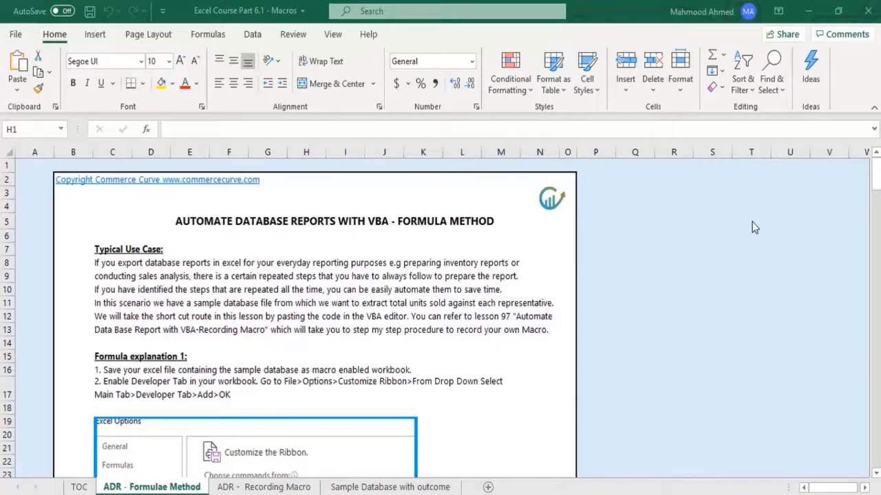
Examine the Sample Database with outcome sheet and the macro code on the ADR - Formulae Method sheet
click(411, 488)
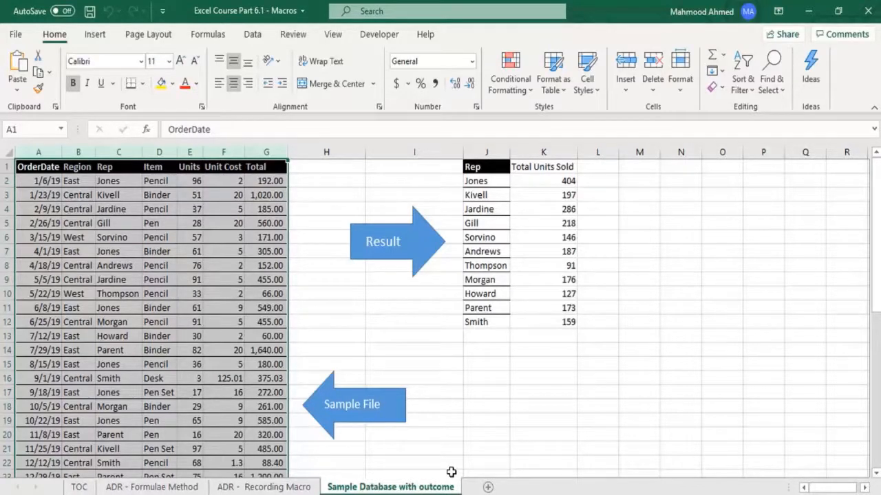
click(151, 487)
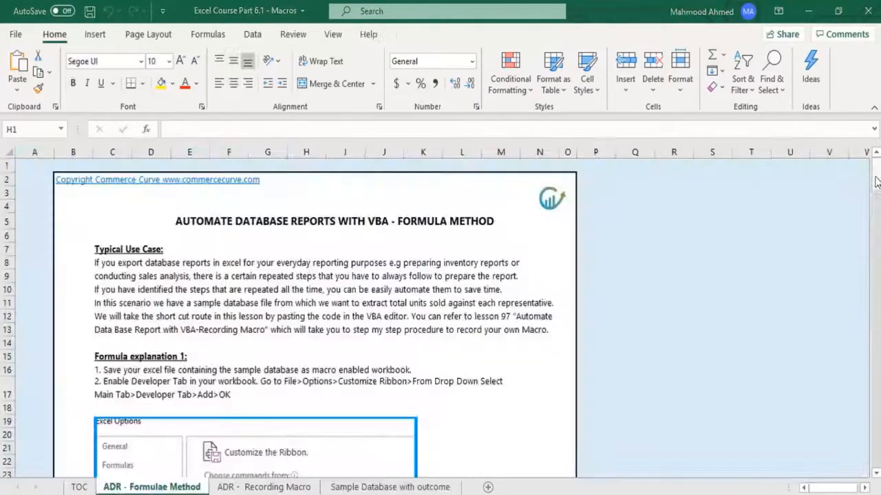
drag(877, 183, 878, 344)
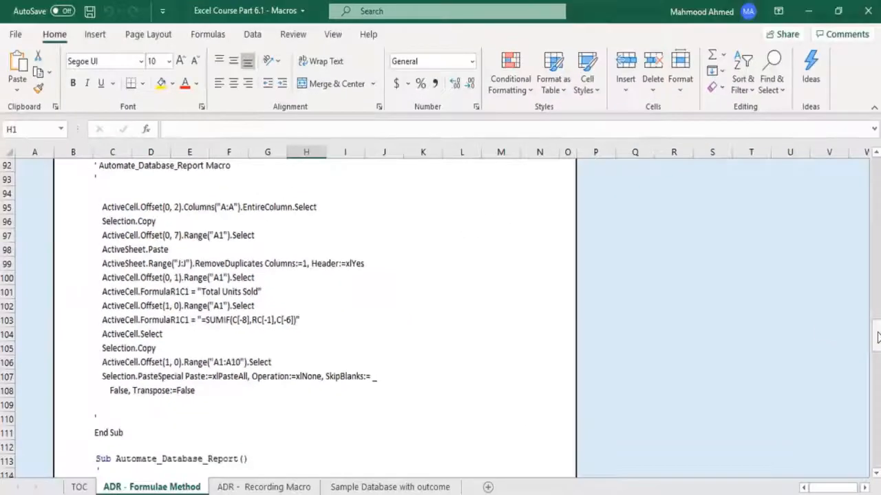
drag(877, 337, 876, 172)
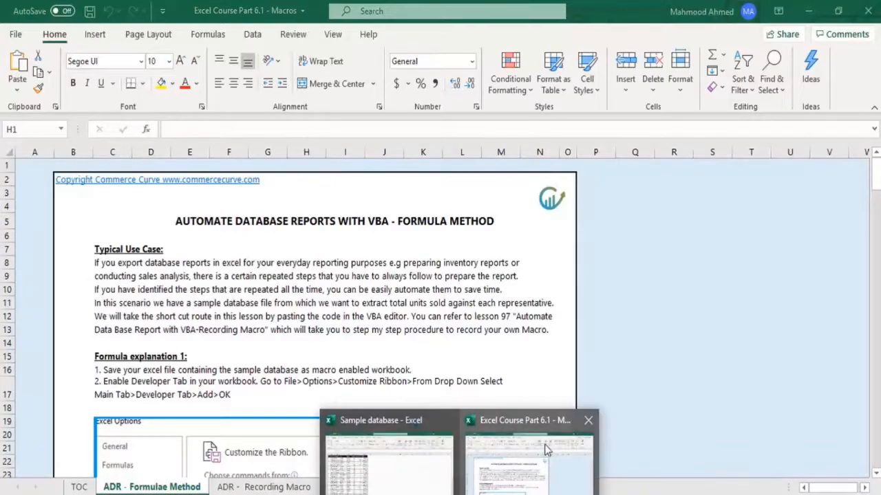
Switch to the Sample database workbook and save it in the Lesson 1 folder as an Excel Macro-Enabled Workbook (*.xlsm)
click(387, 480)
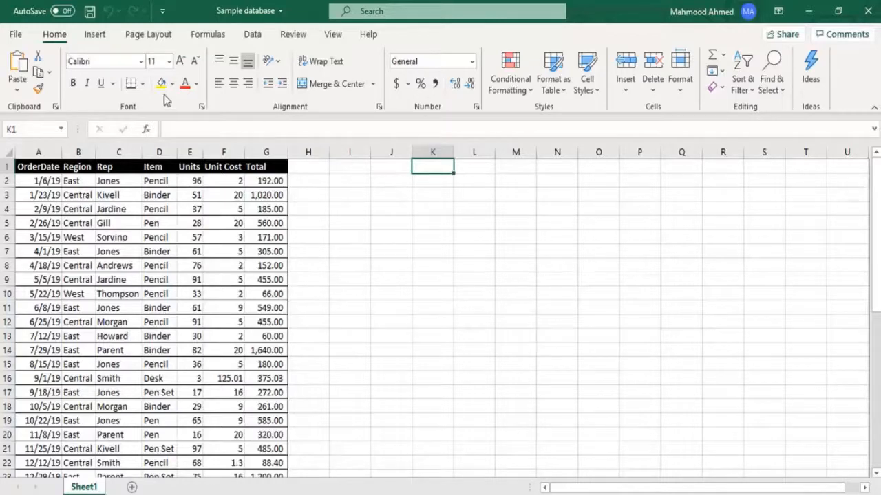
click(15, 34)
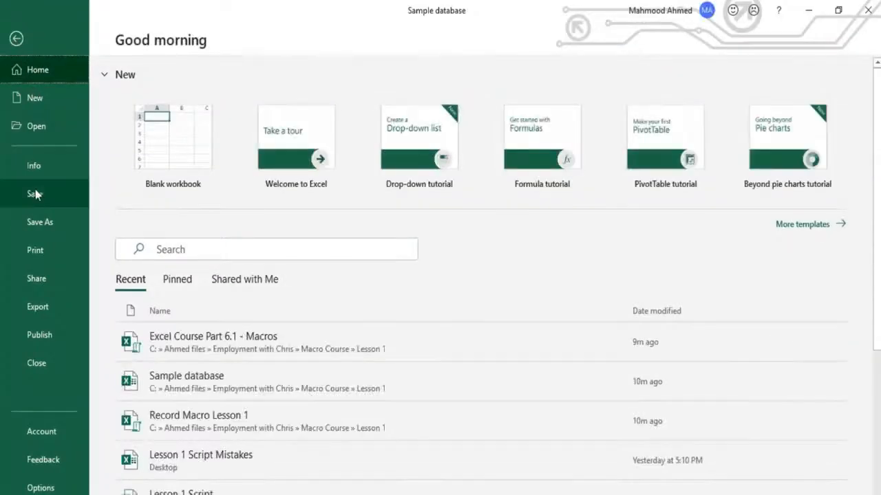
click(40, 230)
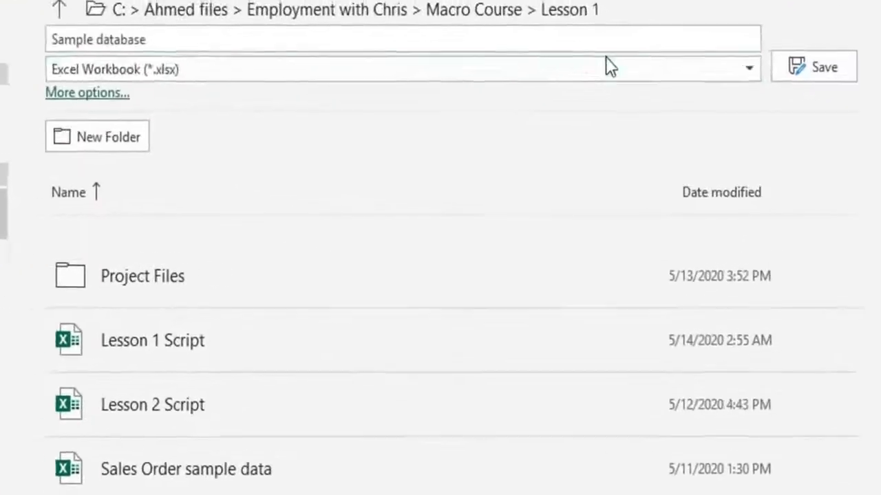
click(672, 112)
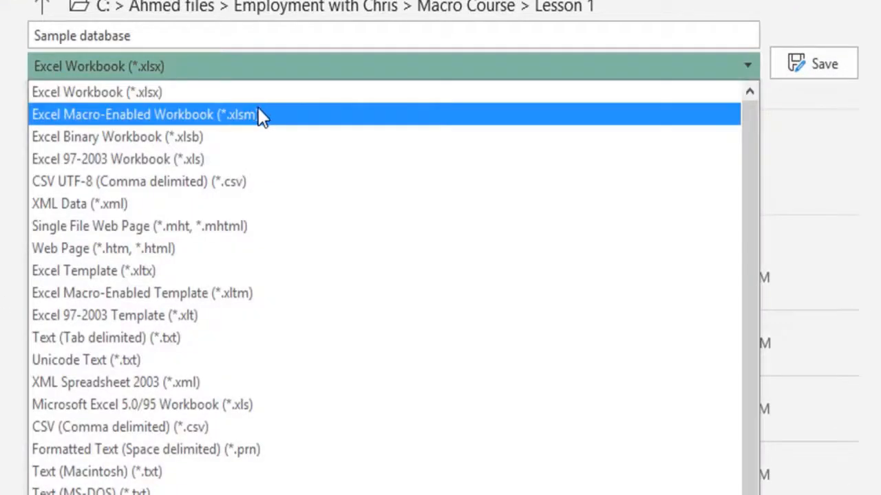
click(297, 113)
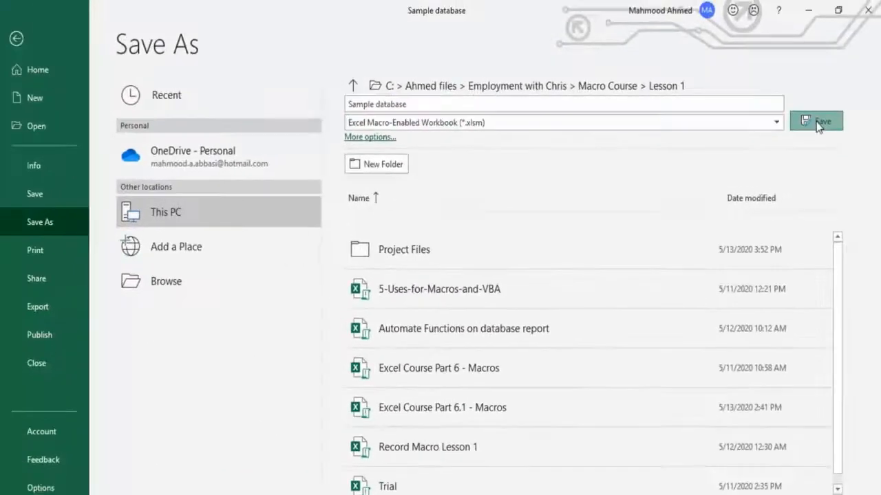
click(813, 64)
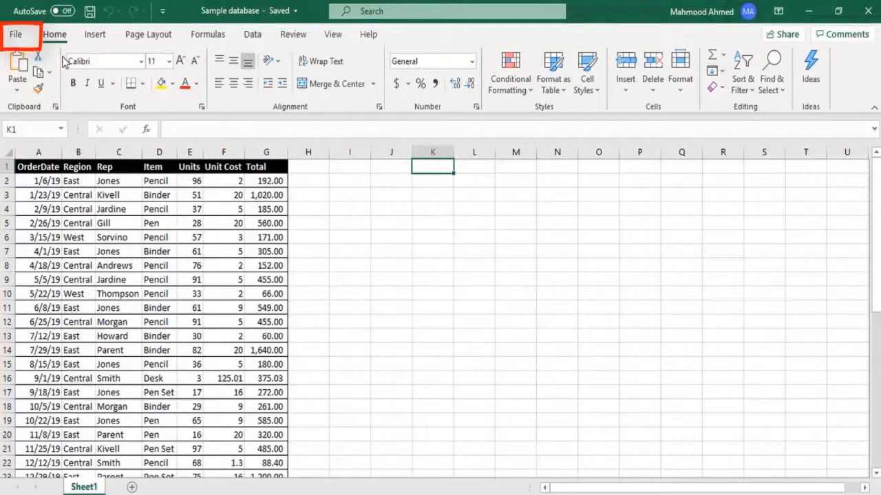
Enable the Developer tab in the ribbon customization options
click(15, 36)
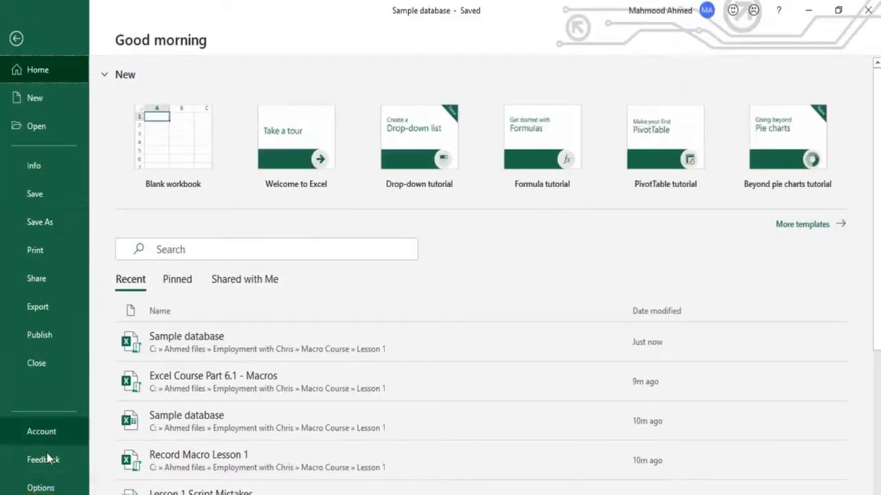
click(50, 487)
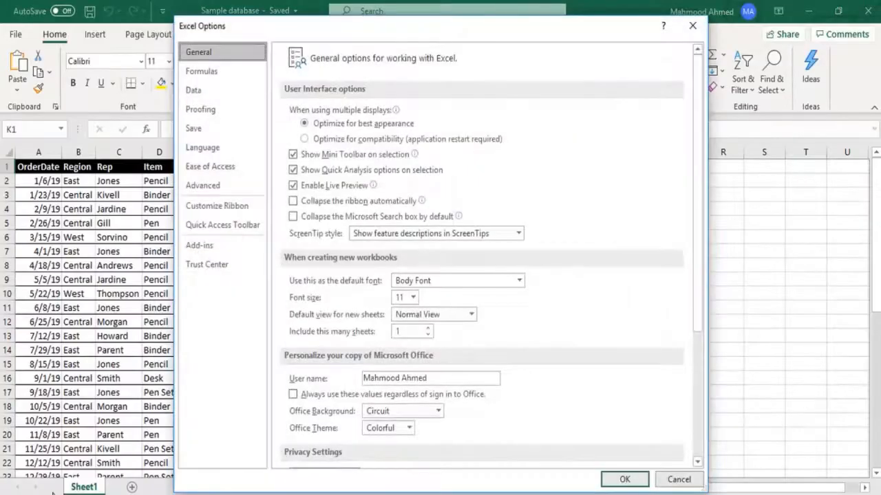
click(246, 210)
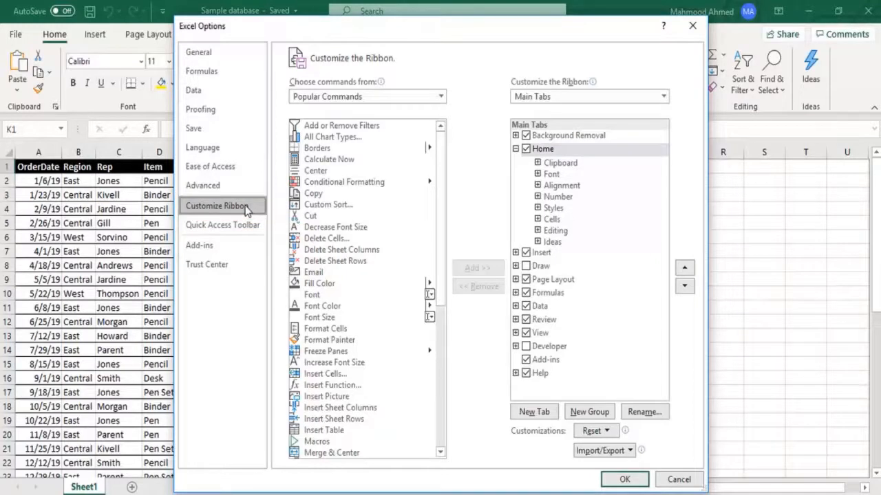
click(526, 347)
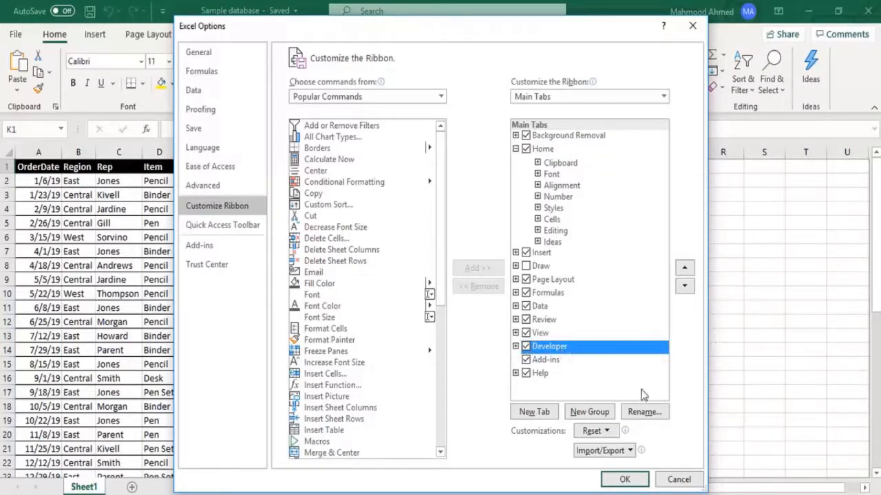
click(624, 480)
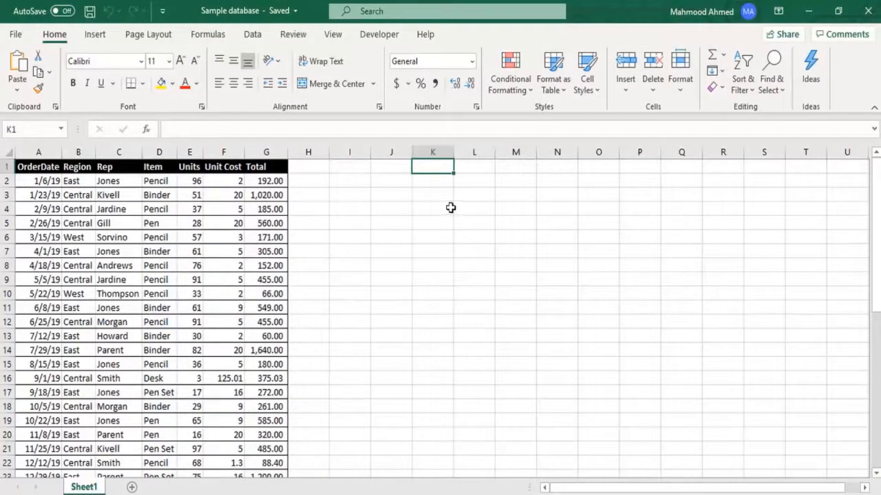
In the Excel Course Part 6.1 - Macros workbook, examine the sample Rep column and the resulting Rep and Total Units Sold columns
click(459, 494)
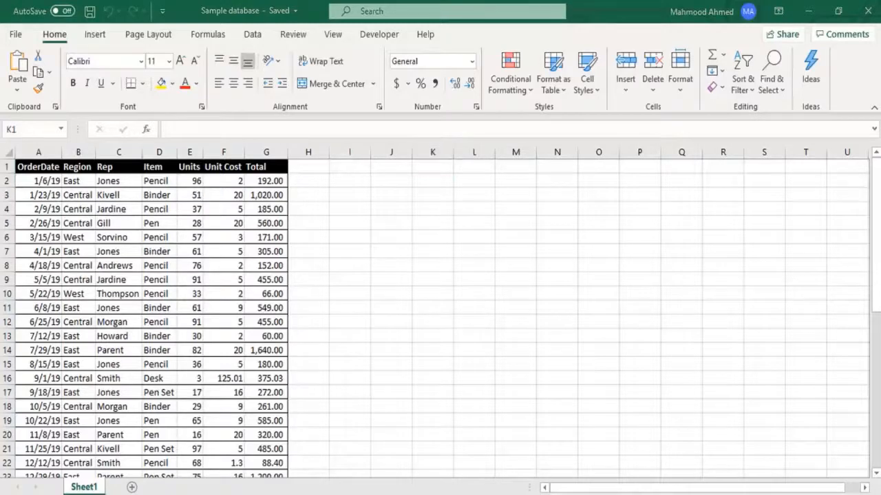
click(497, 481)
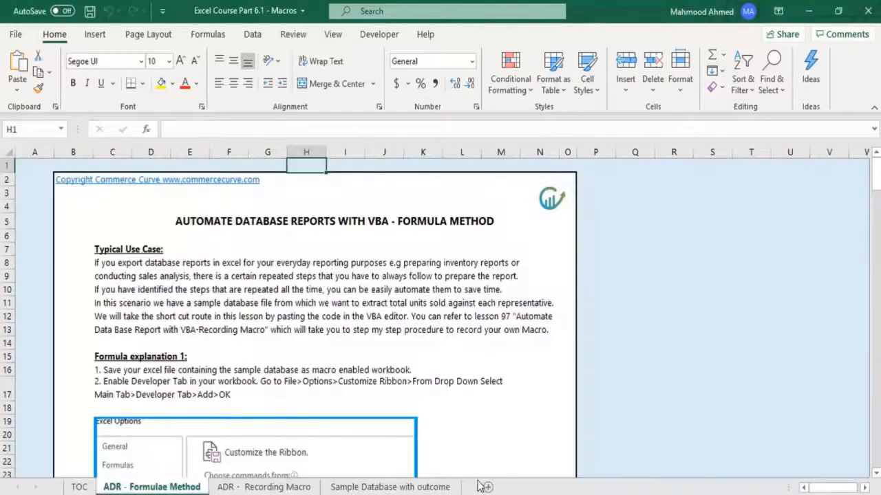
click(411, 488)
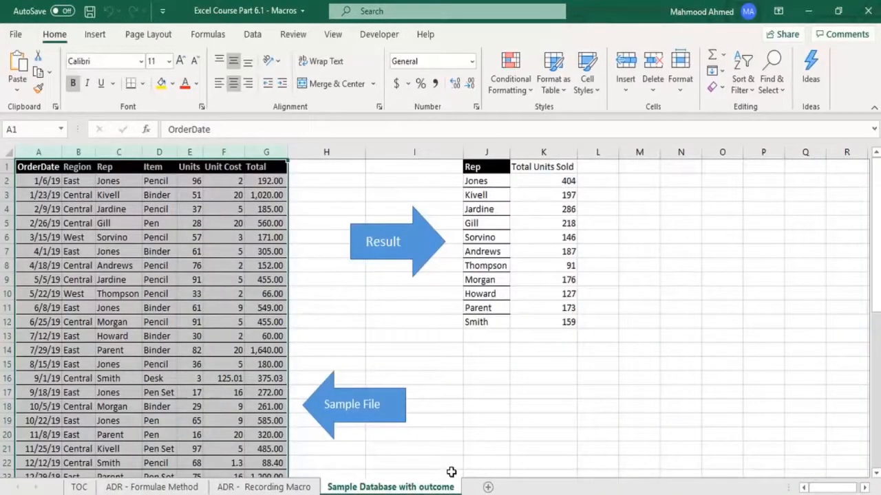
click(123, 153)
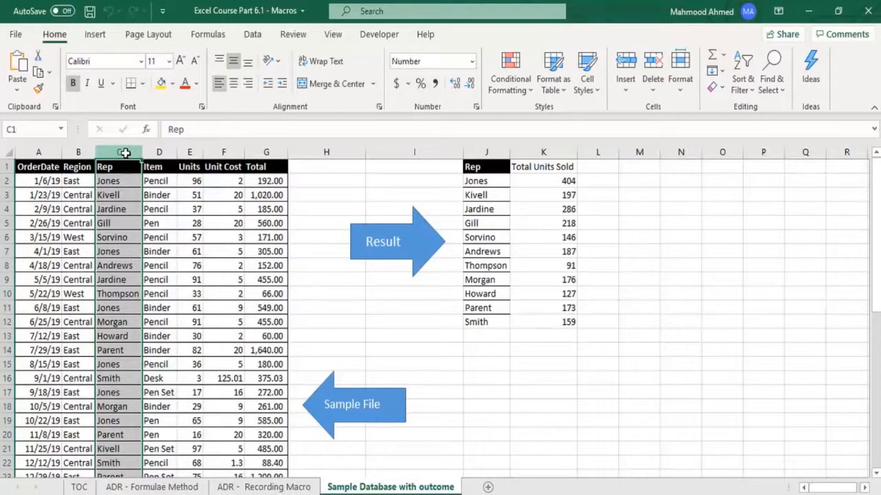
click(481, 153)
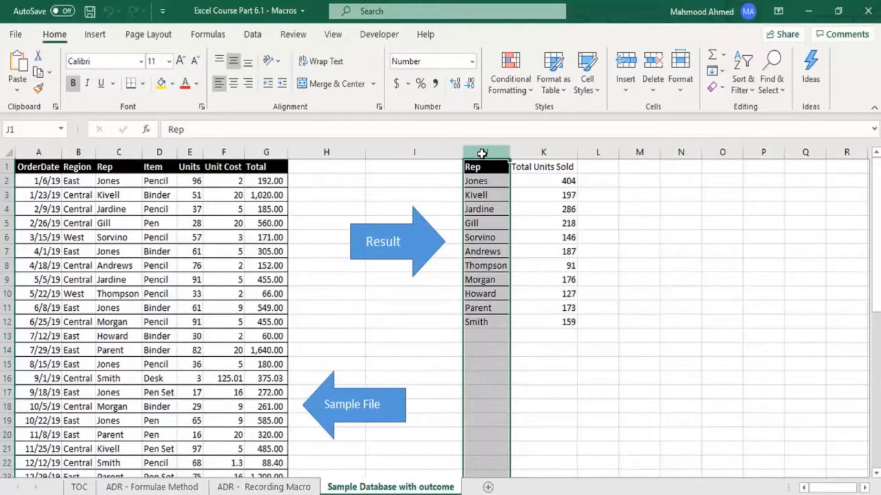
click(551, 154)
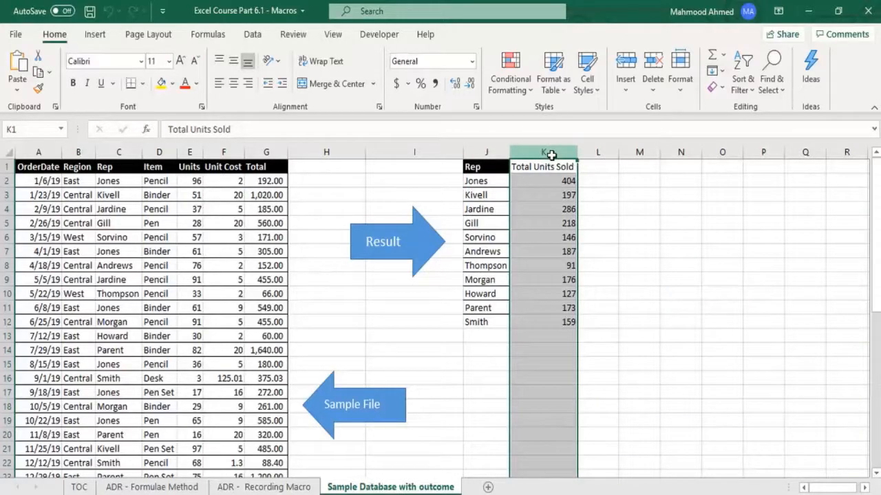
Return to the Sample database workbook, open its Visual Basic editor and insert a new module
click(386, 461)
click(374, 36)
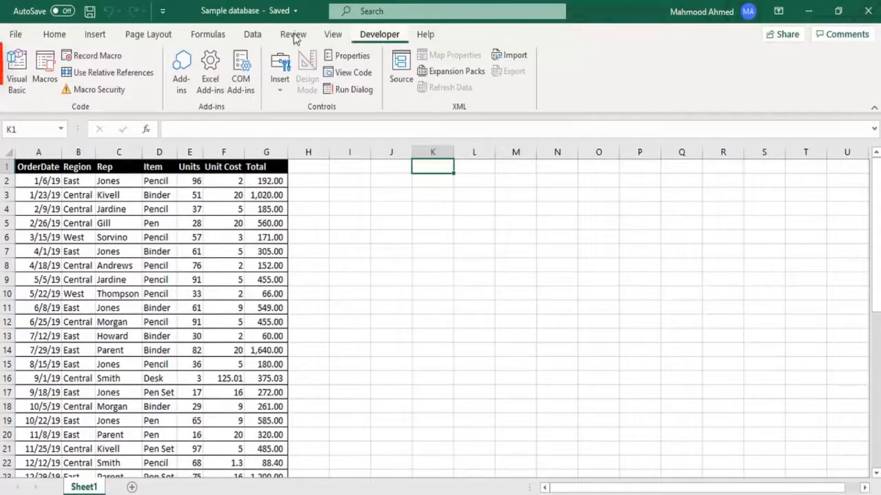
click(17, 72)
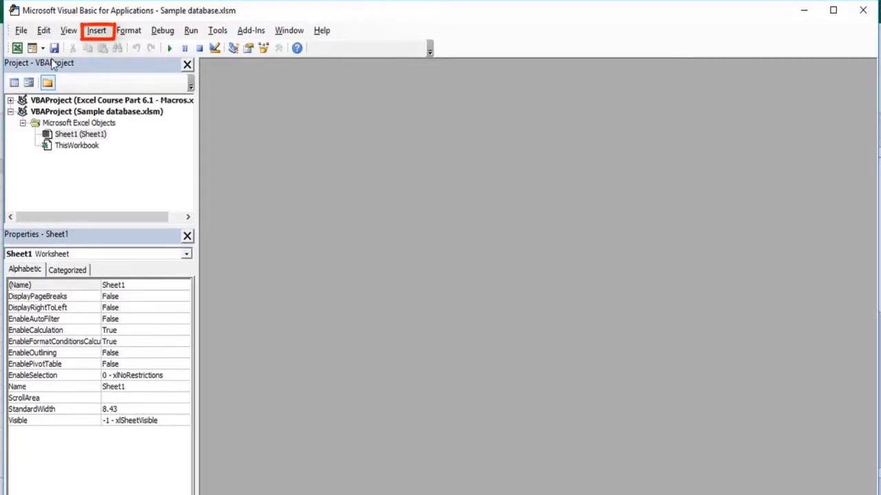
click(96, 31)
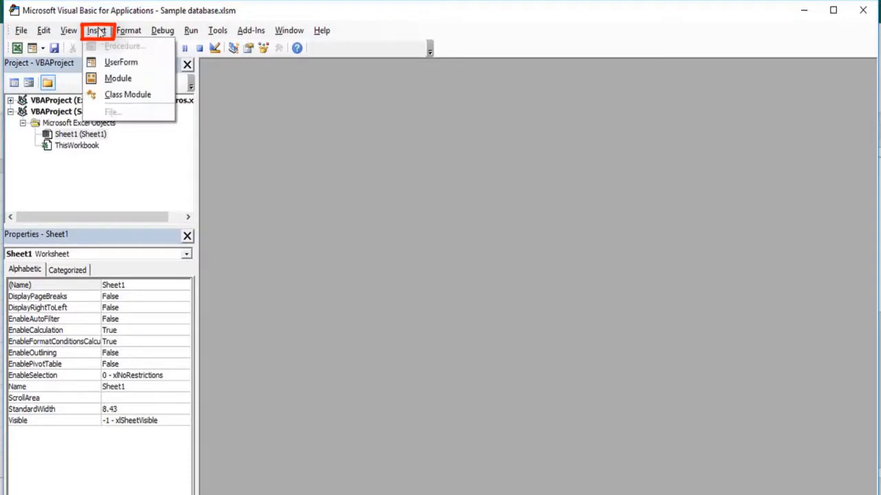
click(118, 78)
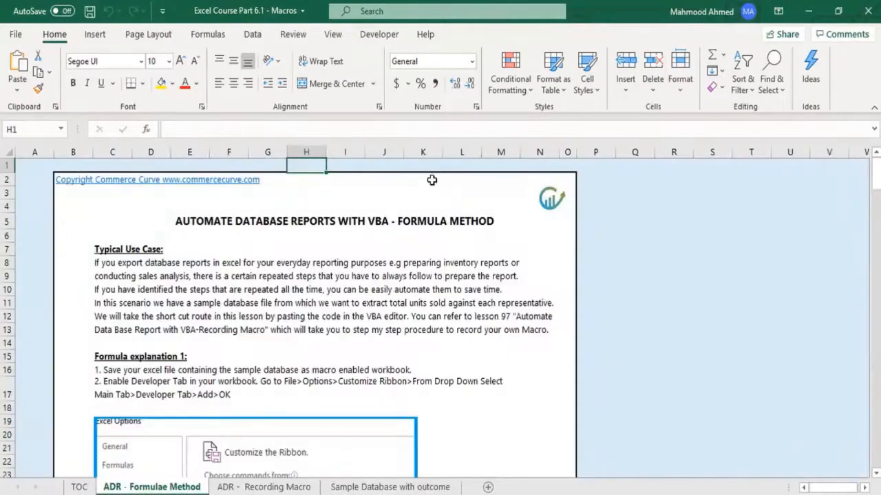
Copy the first Automate_Database_Report code block, C89:C112, from the ADR - Formulae Method sheet of the Excel Course Part 6.1 - Macros workbook
scroll(431, 180, down, 20)
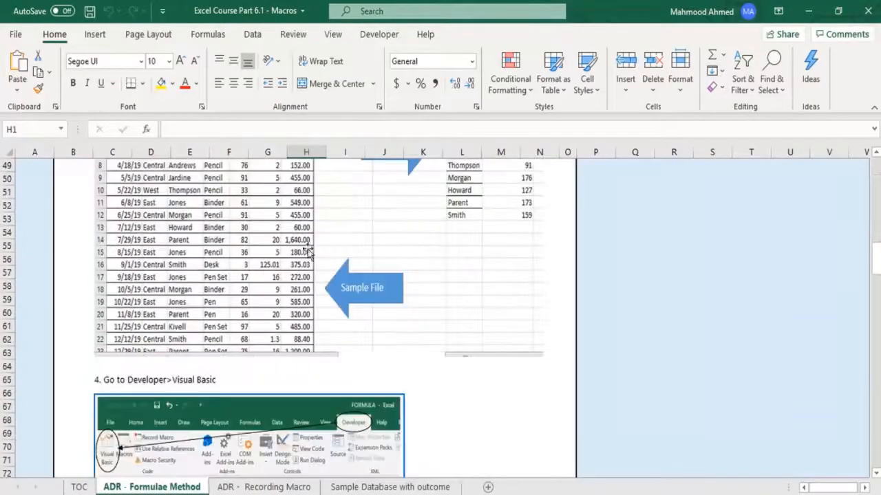
scroll(165, 307, down, 6)
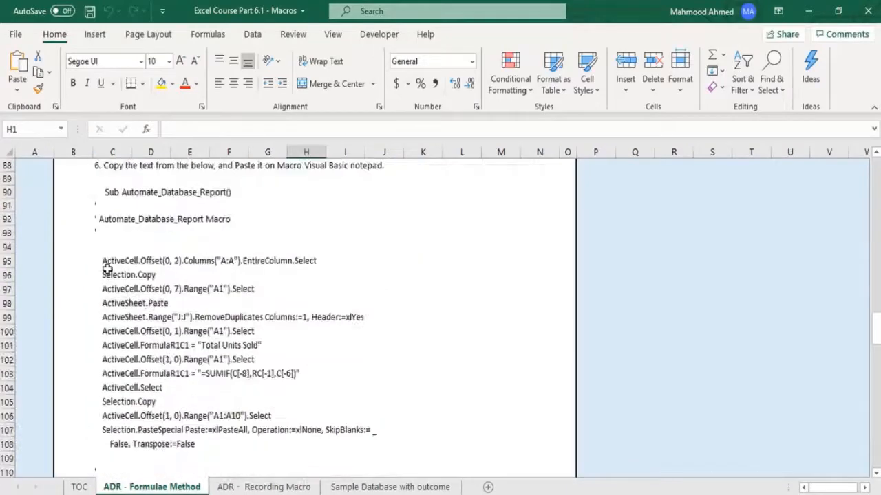
click(111, 180)
key(shift+Down)
key(shift+Down)
key(shift+Down)
key(shift+Down)
key(shift+Down)
key(shift+Down)
key(shift+Down)
key(shift+Down)
key(shift+Down)
key(shift+Down)
key(shift+Down)
key(shift+Down)
key(shift+Down)
key(shift+Down)
key(shift+Down)
key(shift+Down)
key(shift+Down)
key(shift+Down)
key(shift+Down)
key(shift+Down)
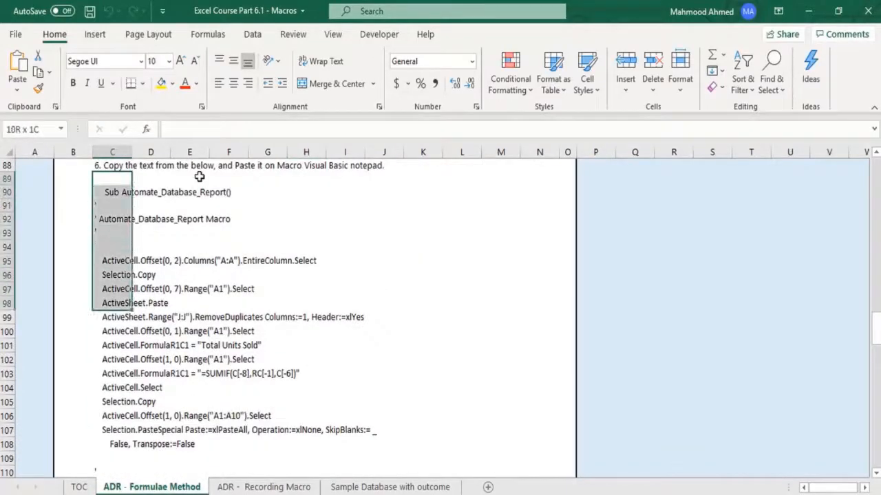
key(shift+Down)
key(shift+Down)
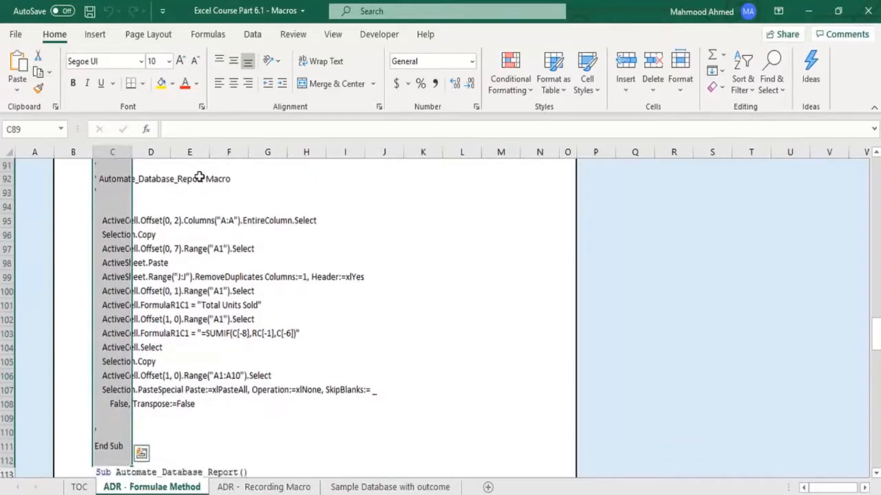
key(ctrl+c)
Paste the copied macro code into the empty Module1 code window of Sample database.xlsm in the Visual Basic editor
click(459, 492)
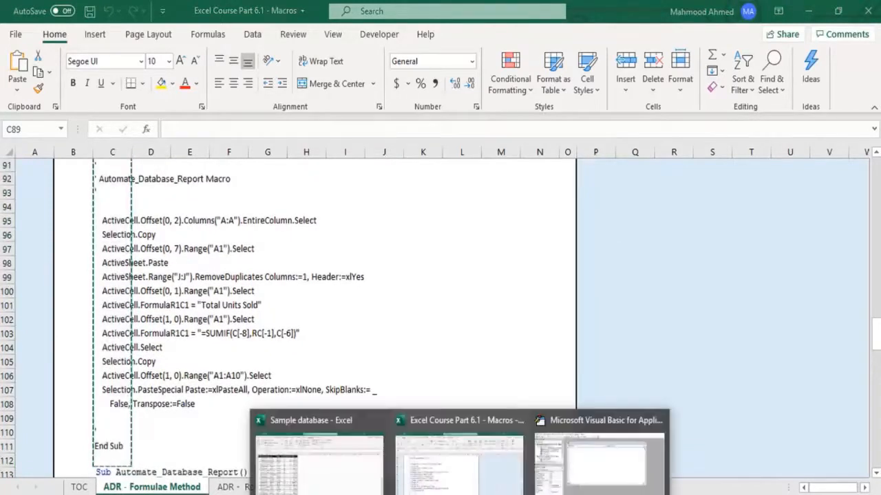
click(571, 440)
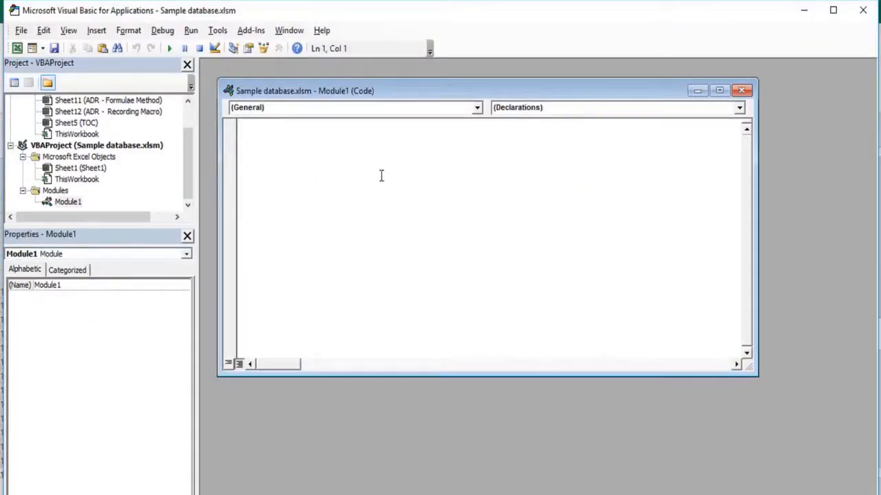
key(ctrl+v)
scroll(365, 211, up, 2)
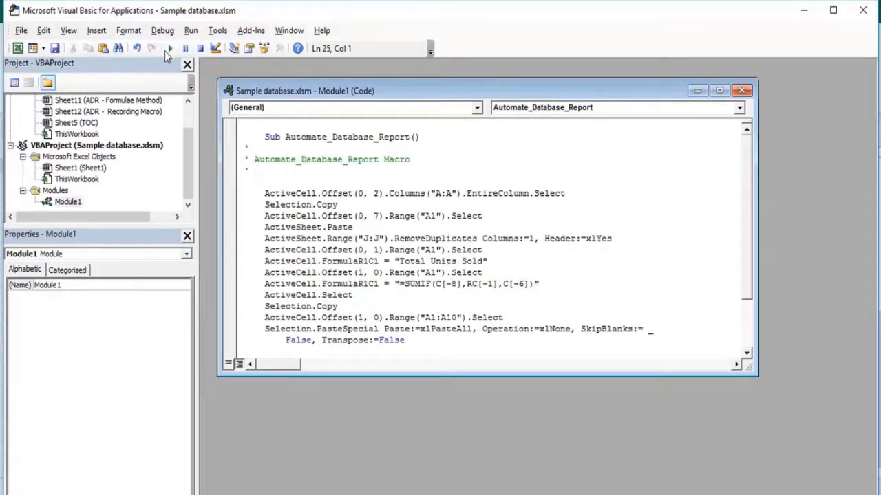
Run the Automate_Database_Report macro and check its output in the Sample database workbook
click(169, 48)
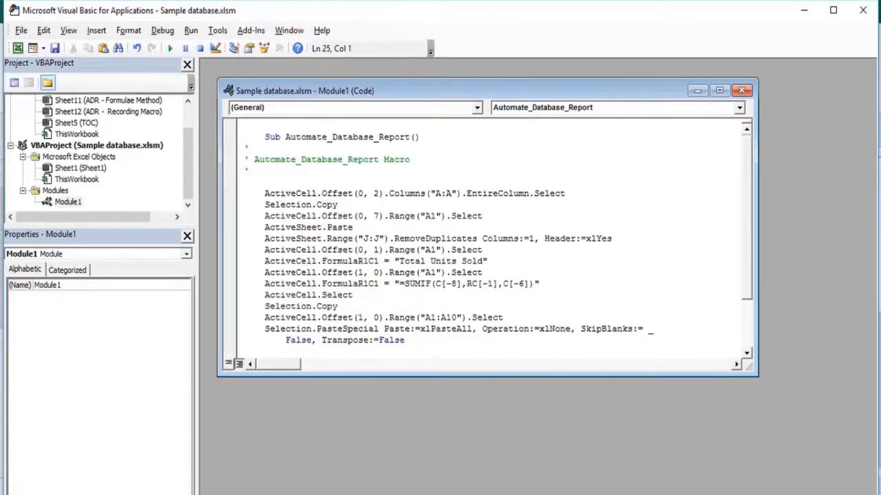
mouse_move(457, 494)
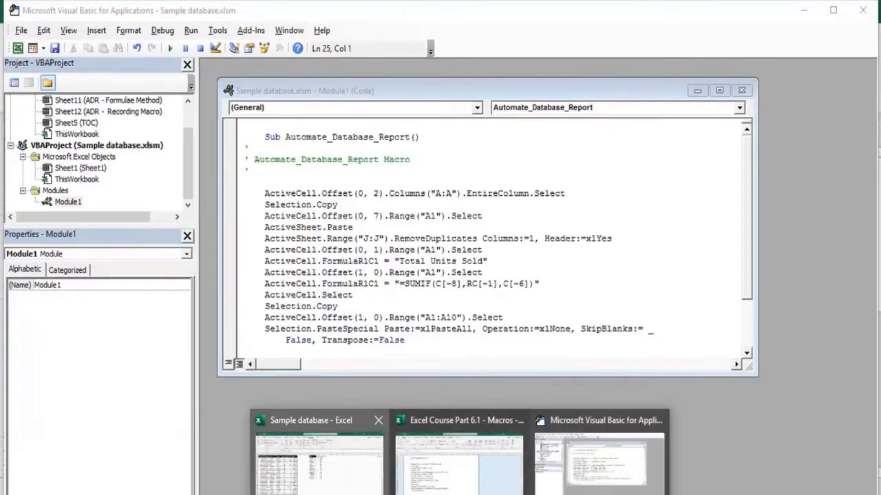
click(337, 483)
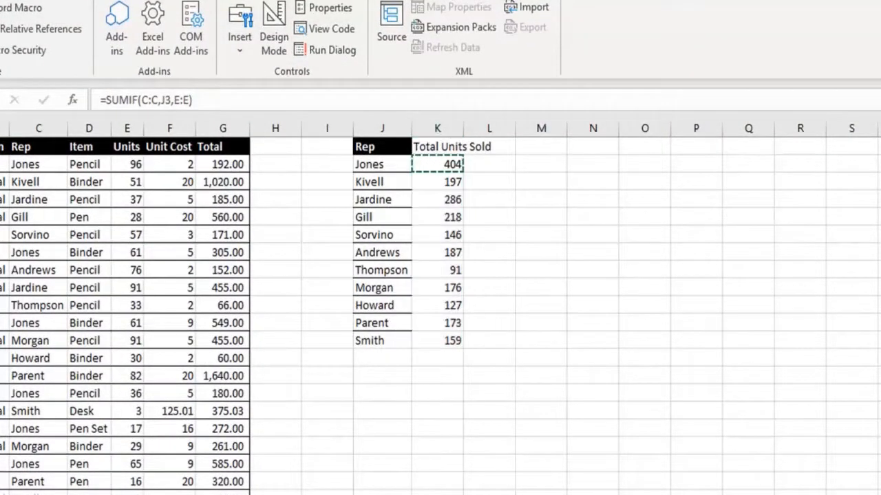
Return to the Visual Basic editor, maximize the Module1 code window and review the macro code line by line
mouse_move(465, 494)
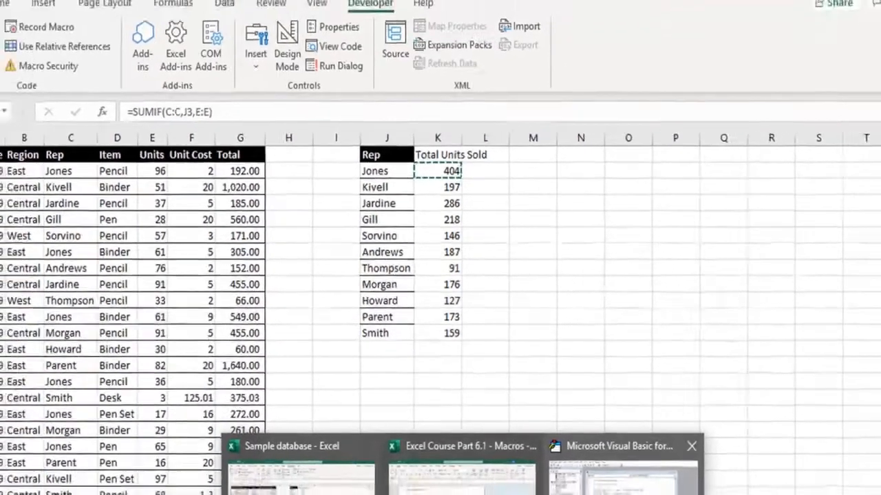
click(622, 482)
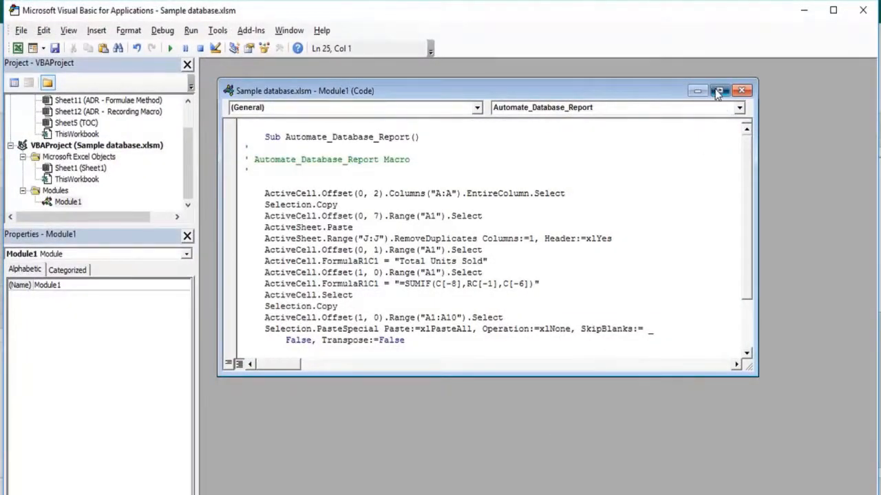
click(719, 90)
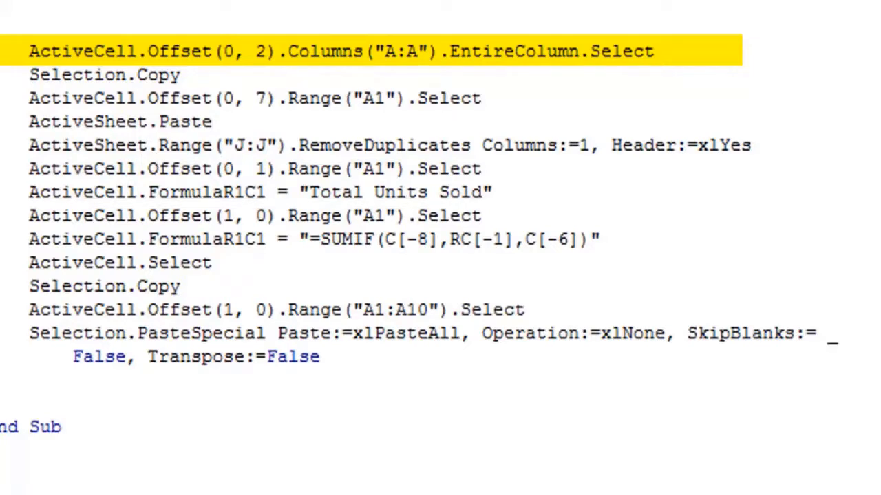
key(F8)
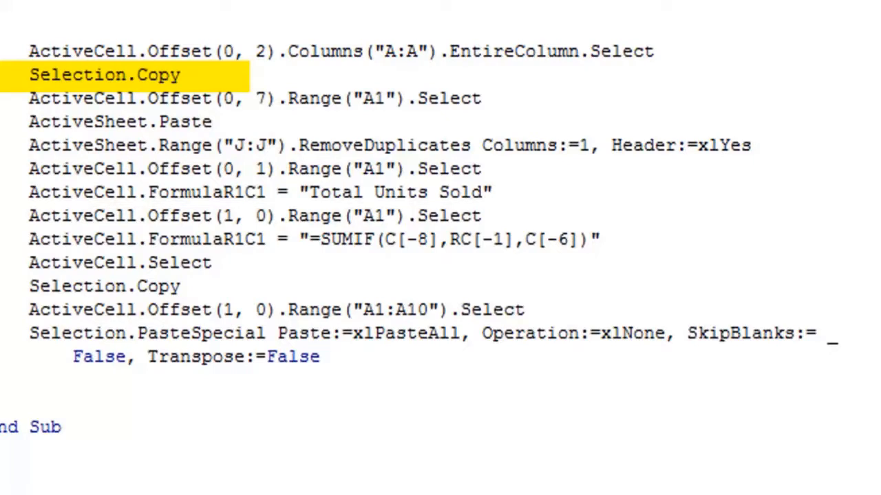
key(F8)
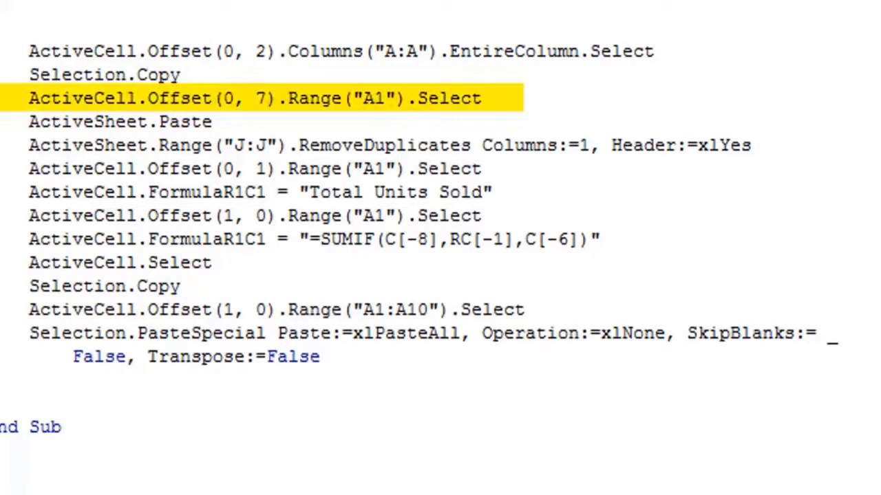